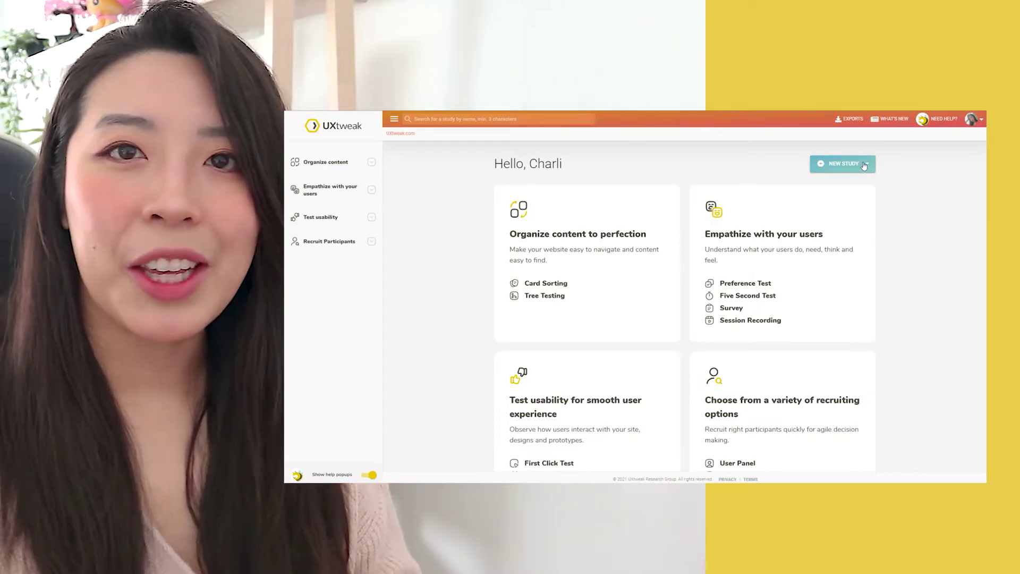
- Create a new Tree Testing study from the New Study dropdown
click(864, 166)
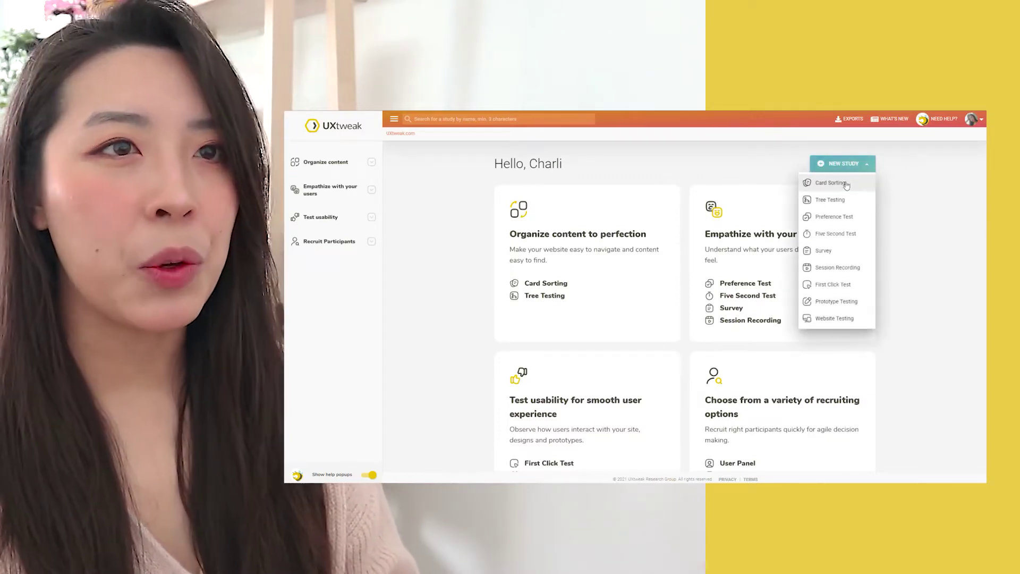
click(847, 203)
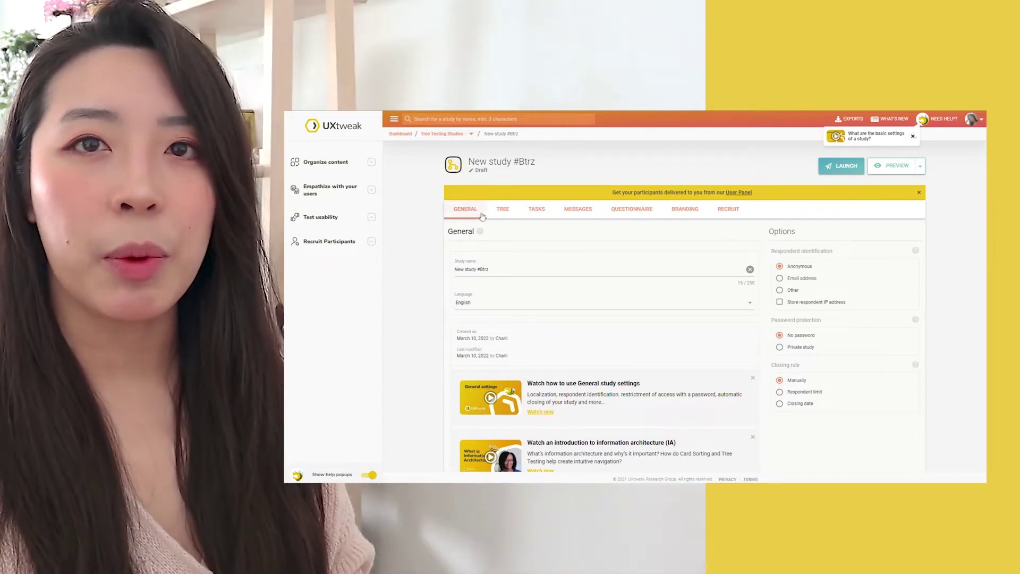
- Import a category tree from a CSV file, replacing the current three-node tree
click(503, 209)
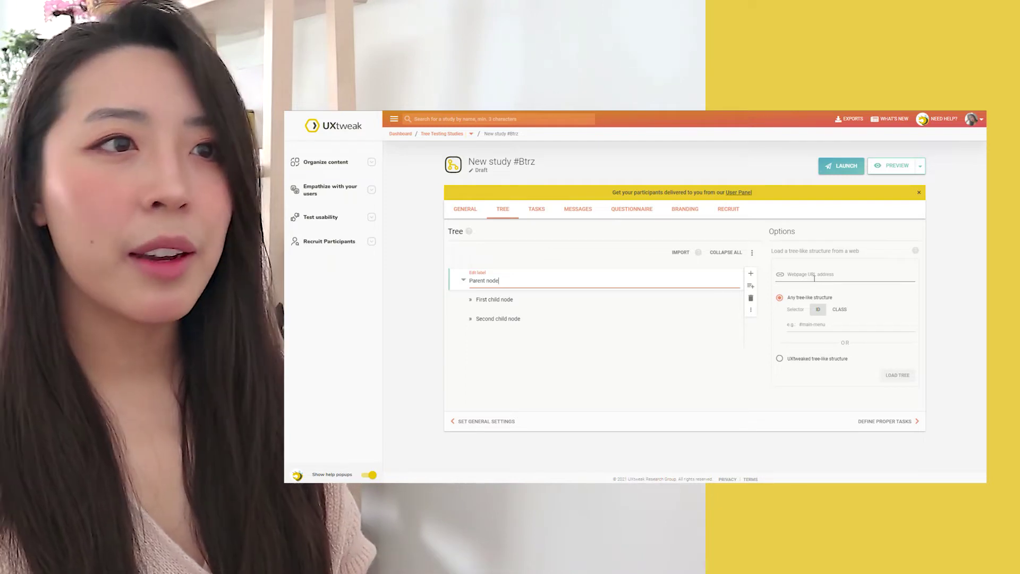
click(682, 254)
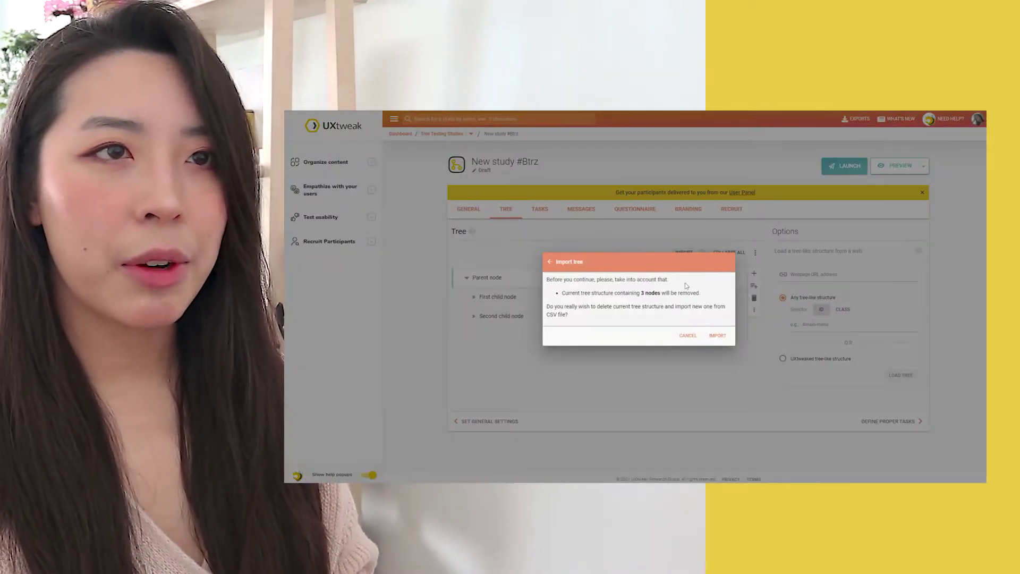
click(720, 336)
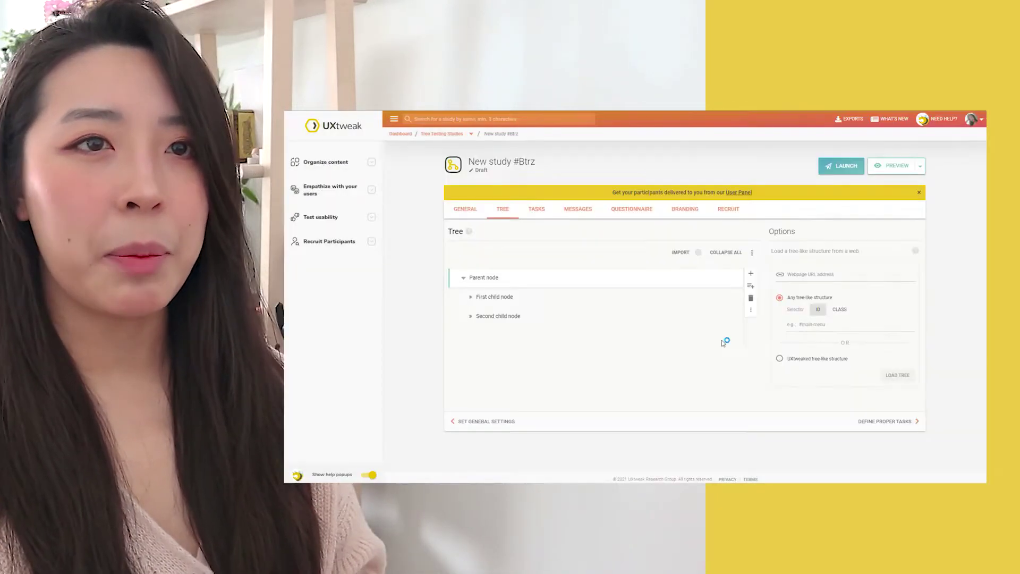
- Review the Living Room, Dining Room, Office and Decorations subcategories before moving to tasks
click(463, 278)
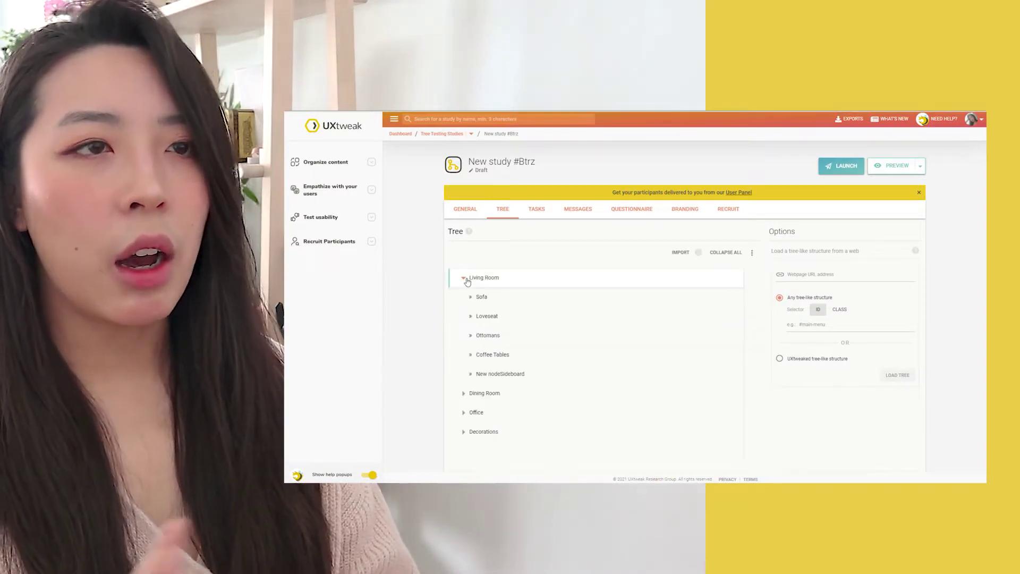
click(462, 297)
click(463, 316)
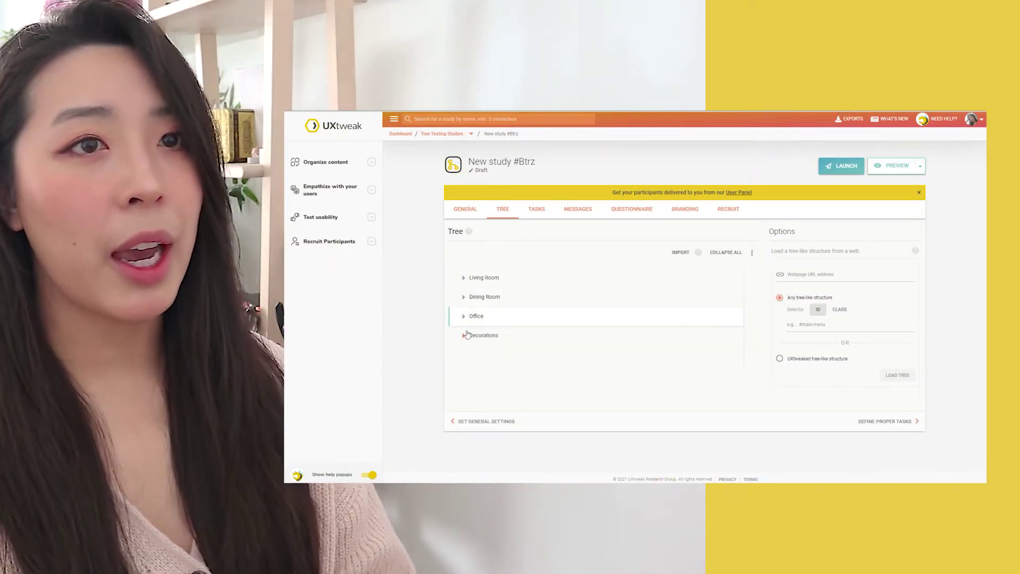
click(463, 335)
click(537, 210)
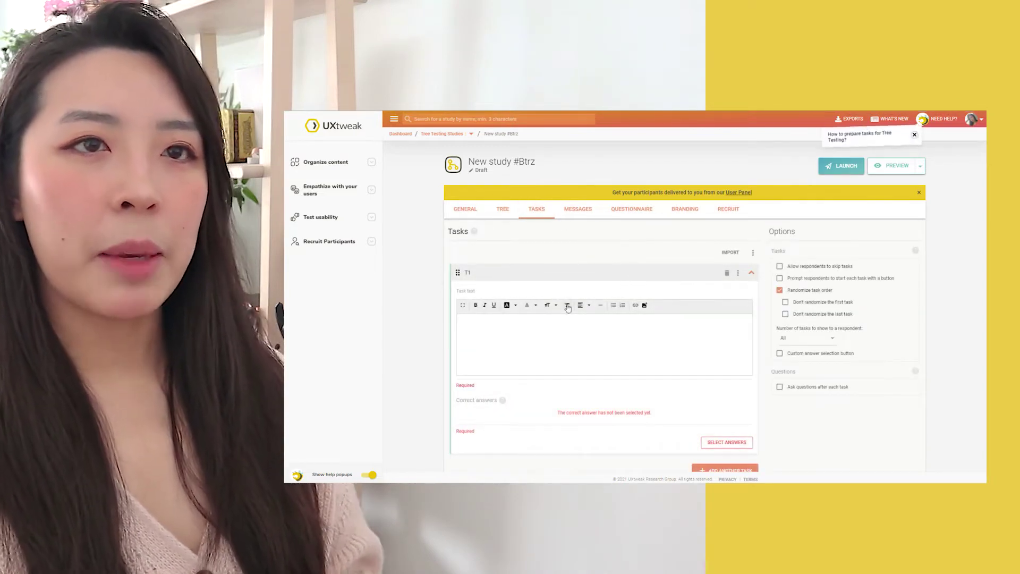
- Write task T1 'Please find mattresses' and mark Decorations > Mattress as the correct answer
click(482, 326)
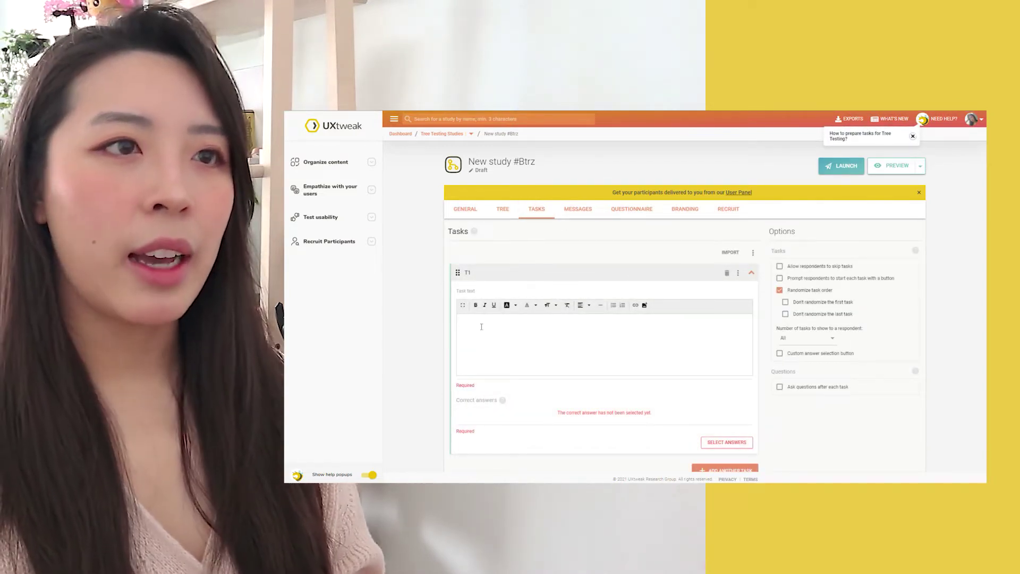
text(Please find mattresses.)
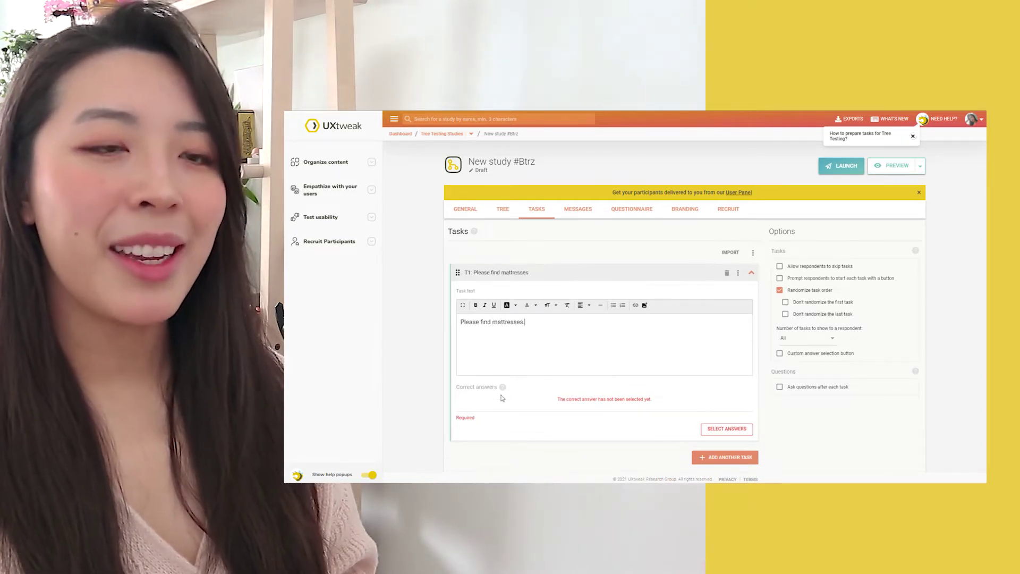
click(727, 429)
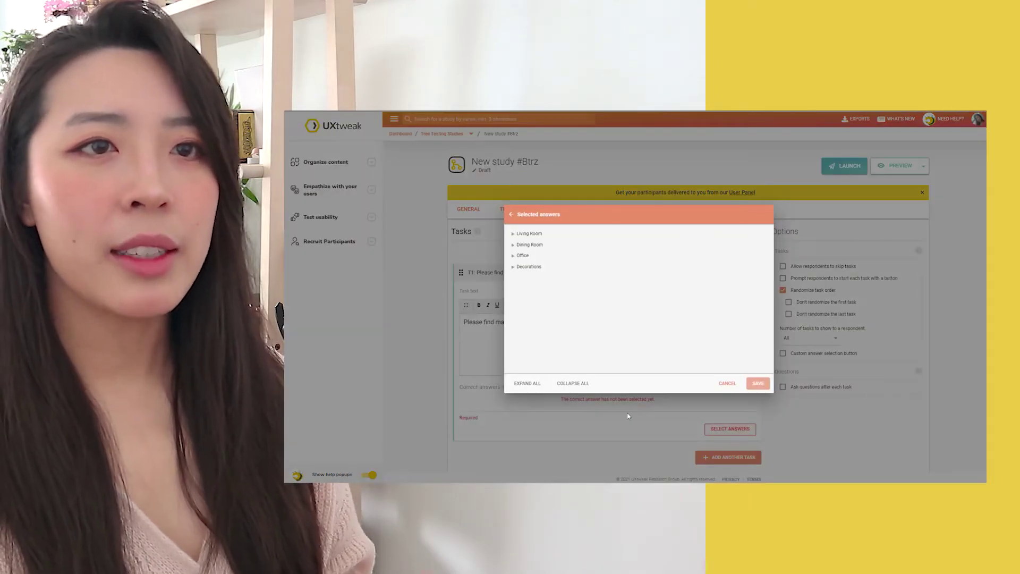
click(531, 292)
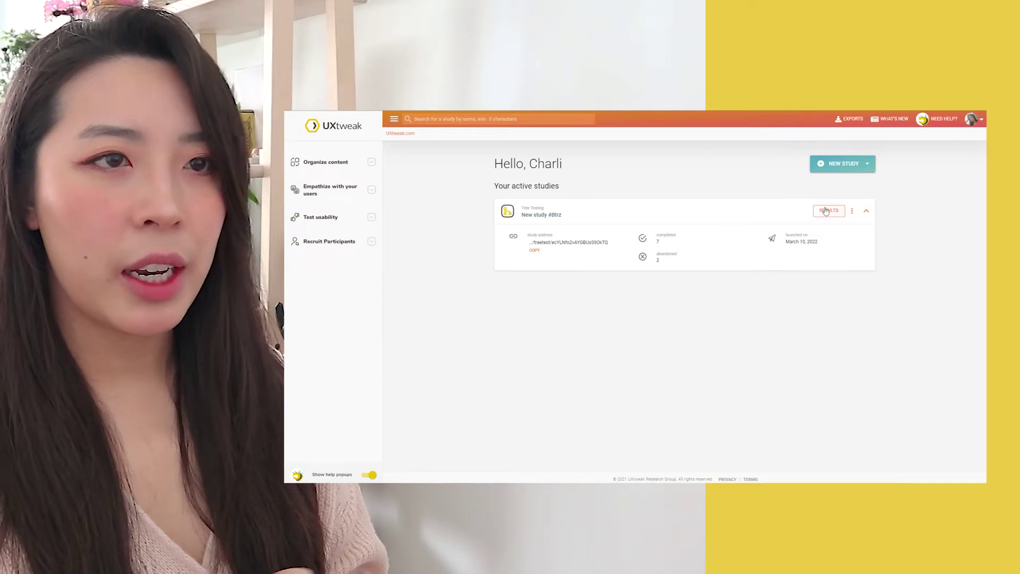
- Open New study #Btrz's results Overview and highlight the abandoned respondents count
click(827, 208)
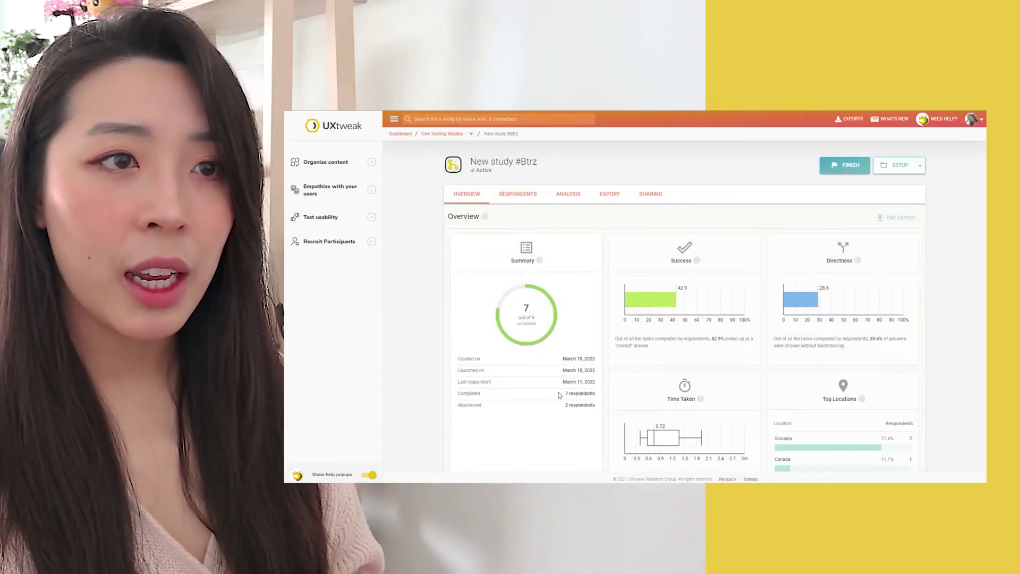
drag(565, 406, 602, 409)
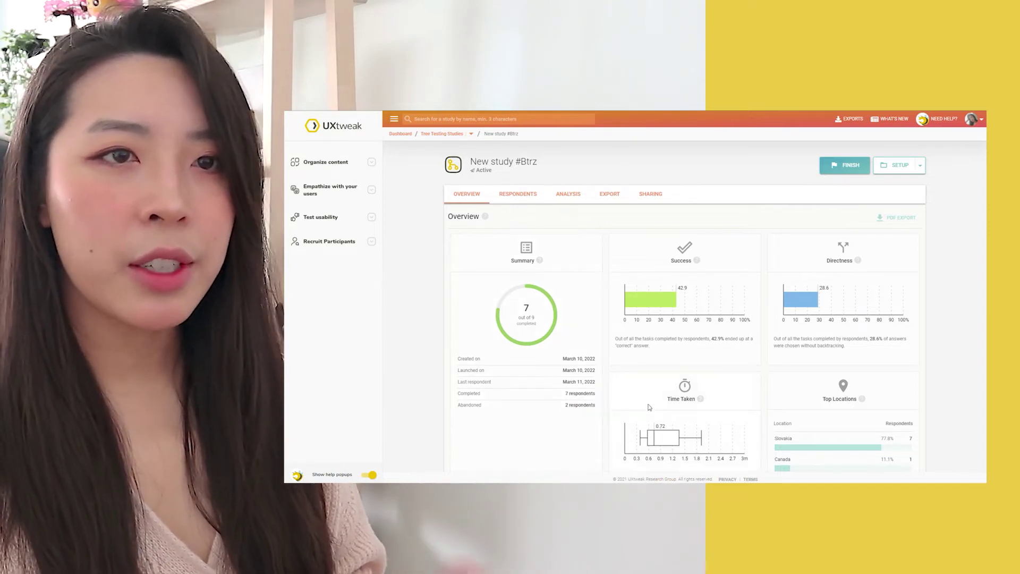
scroll(714, 431, down, 2)
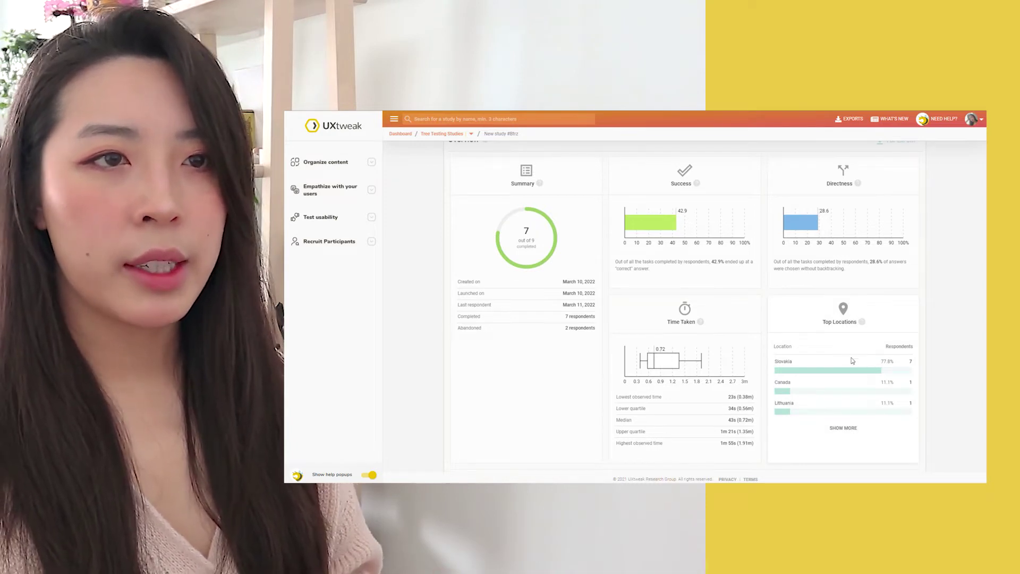
scroll(852, 361, up, 2)
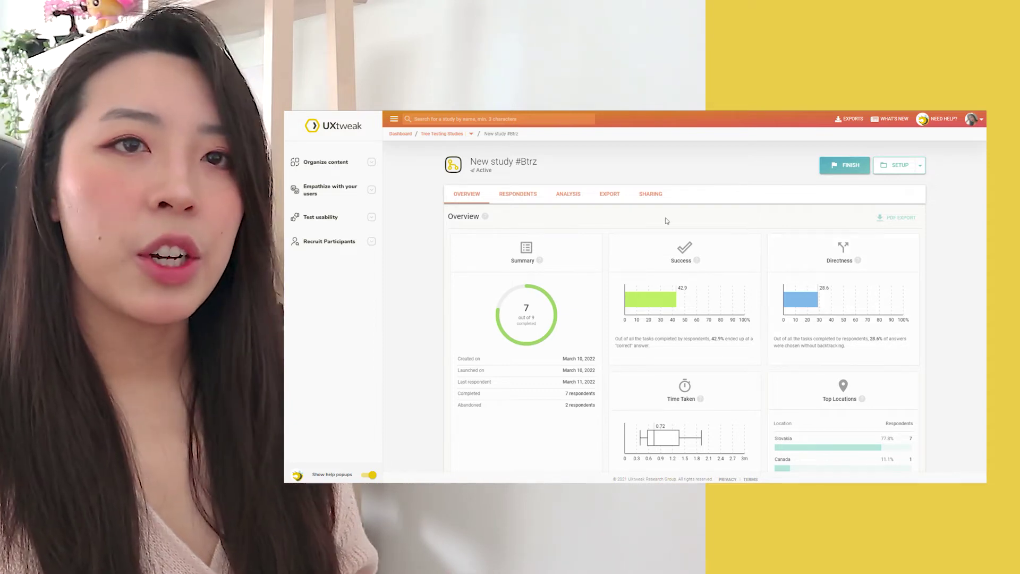
- Show the Pietree analysis for task T1 in horizontal layout
click(567, 194)
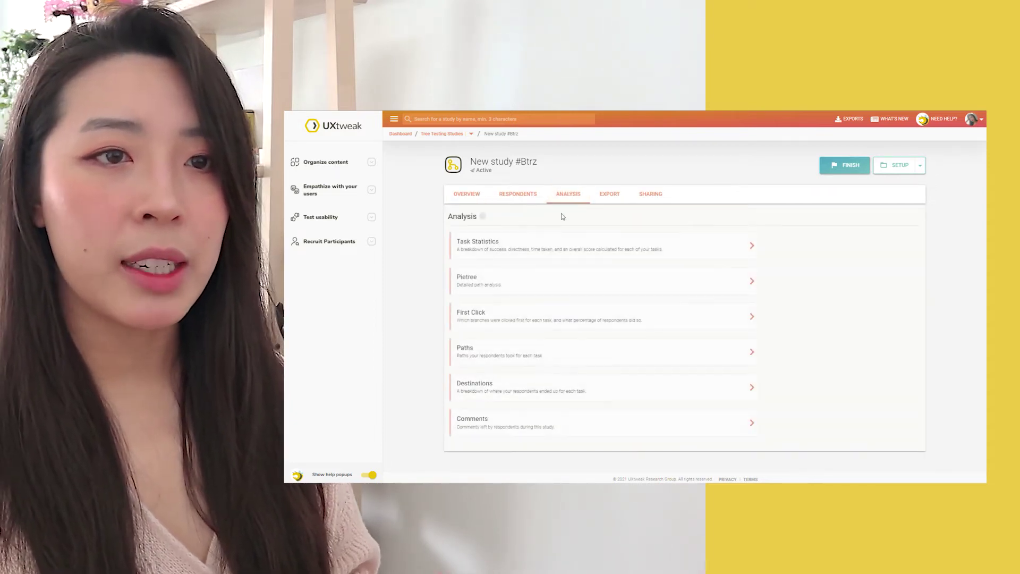
click(558, 280)
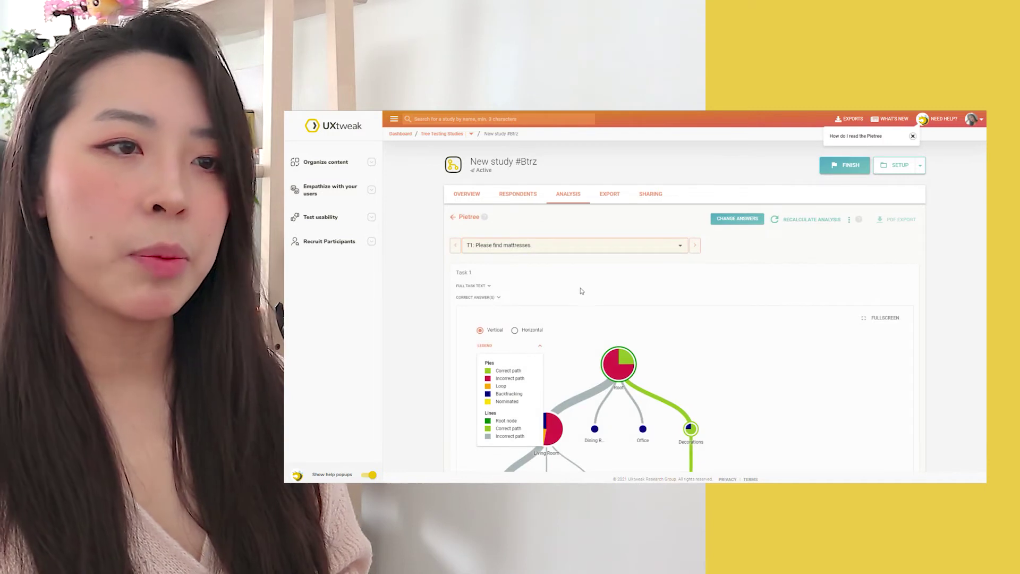
scroll(581, 291, down, 3)
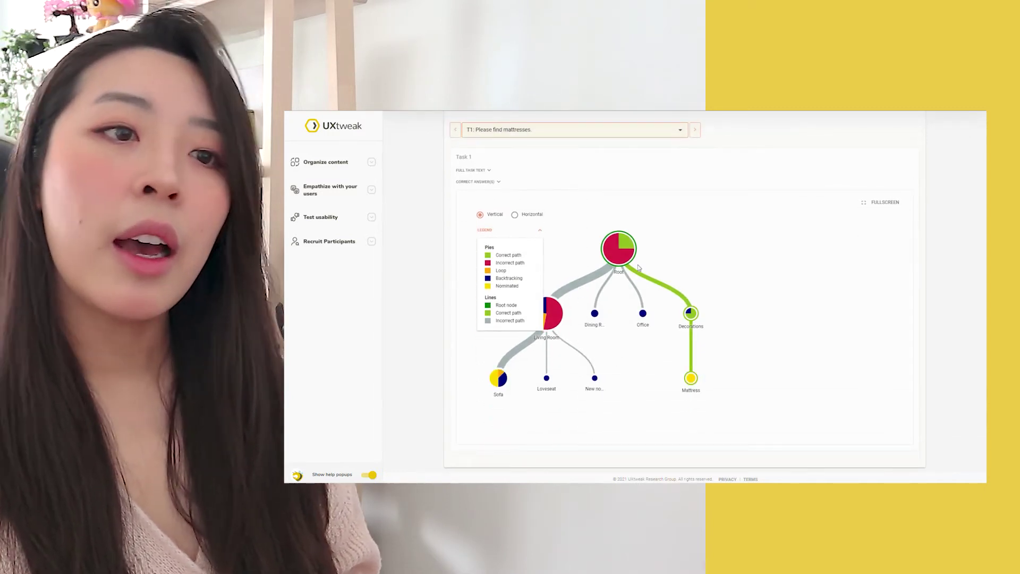
click(514, 214)
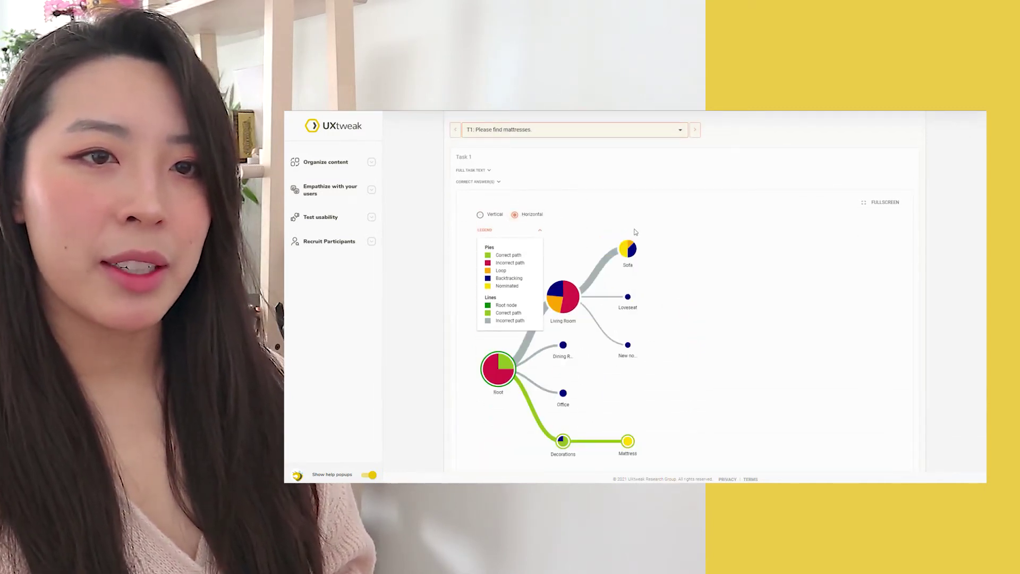